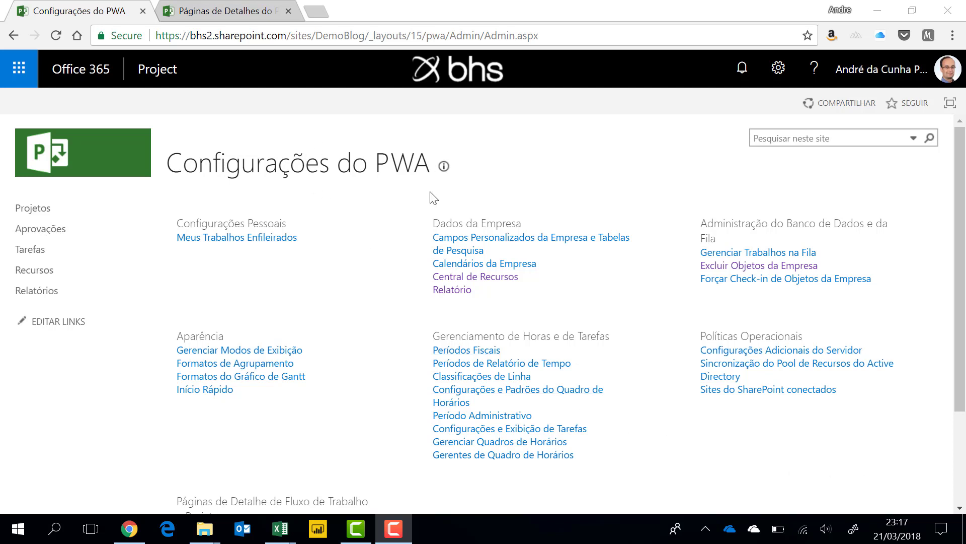
# Step: In the PWA Relatório settings, set the granularity of Dados Divididos em Fases to Diariamente and save
pyautogui.click(442, 297)
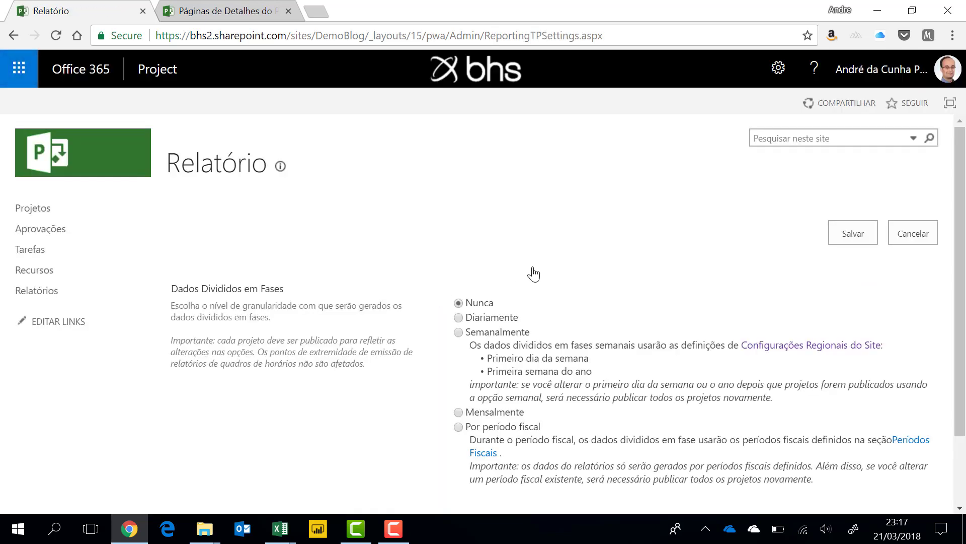
pyautogui.scroll(-2, 532, 266)
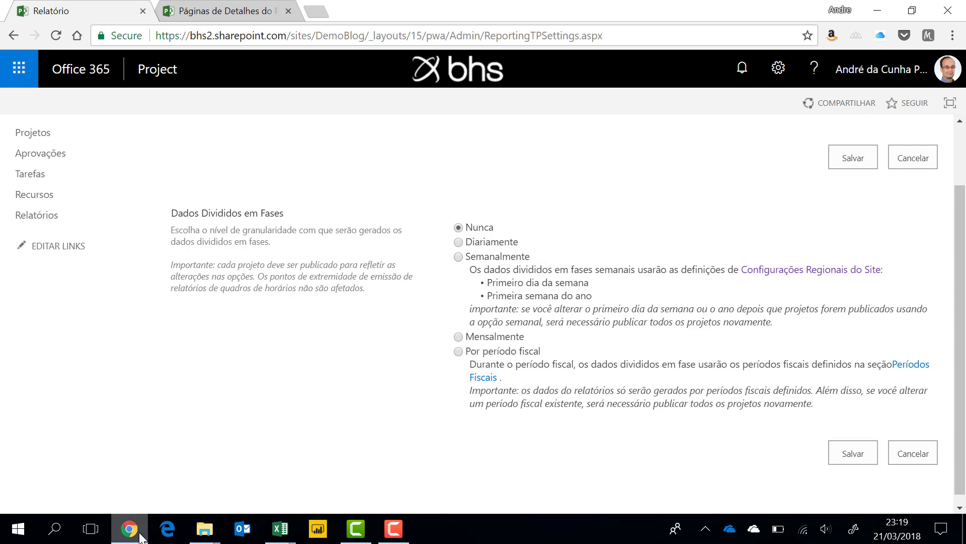
pyautogui.click(224, 11)
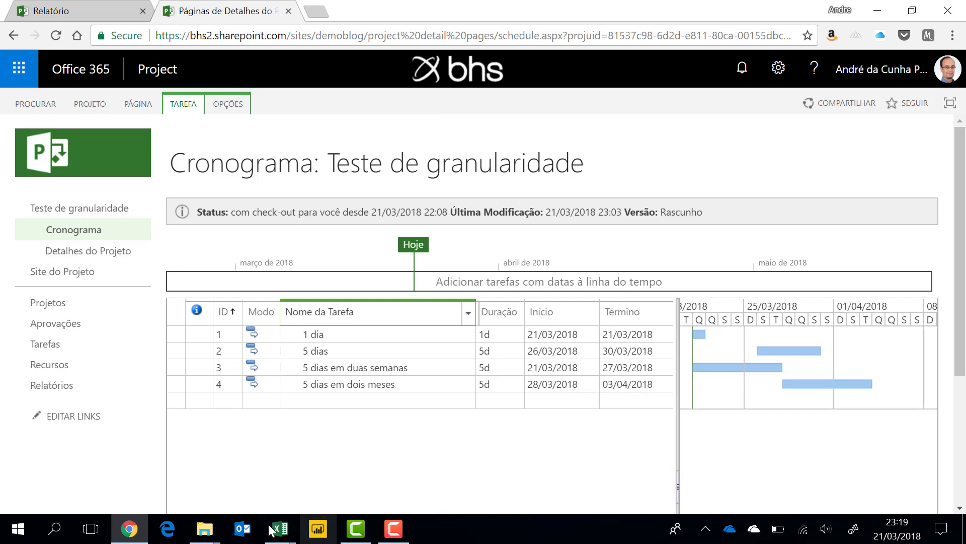
pyautogui.click(77, 6)
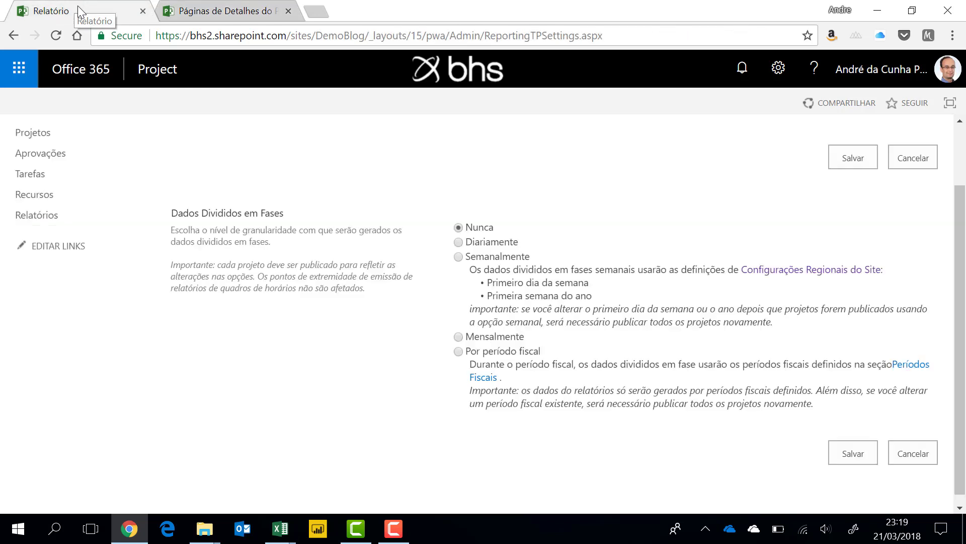
pyautogui.click(458, 243)
pyautogui.click(862, 156)
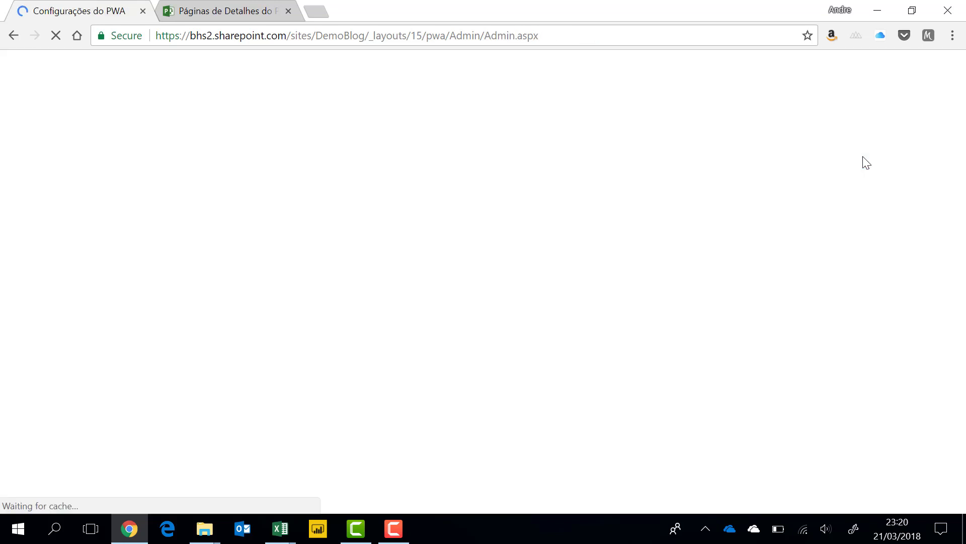
# Step: Publish the schedule of the Teste de granularidade project
pyautogui.click(226, 10)
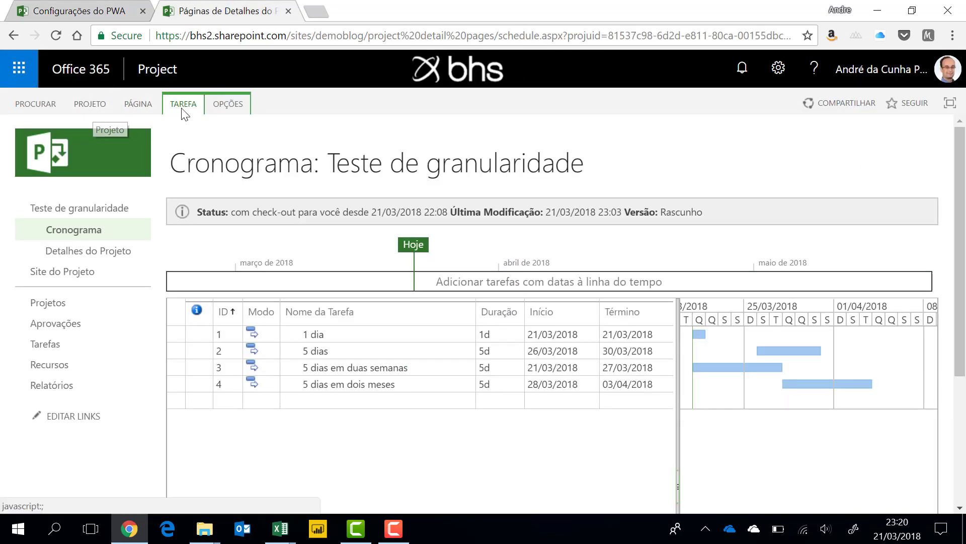
pyautogui.click(200, 108)
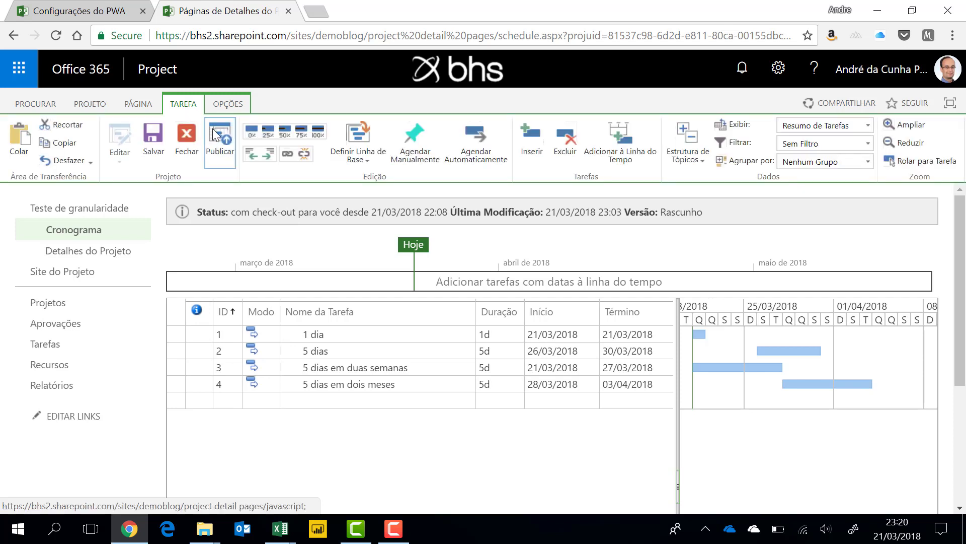
pyautogui.click(215, 134)
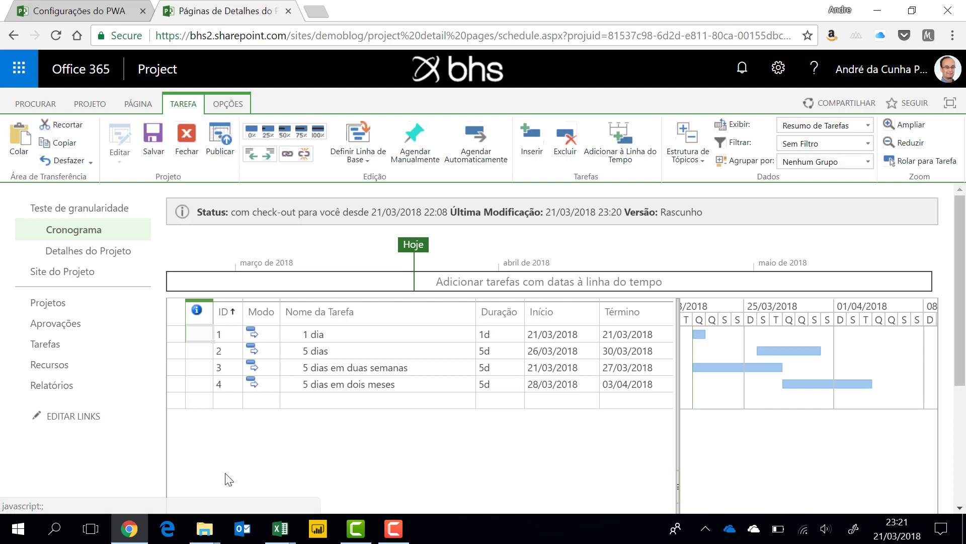
# Step: Switch to the TaskTimephasedDataSet query in Excel's Query Editor and refresh its preview
pyautogui.click(280, 538)
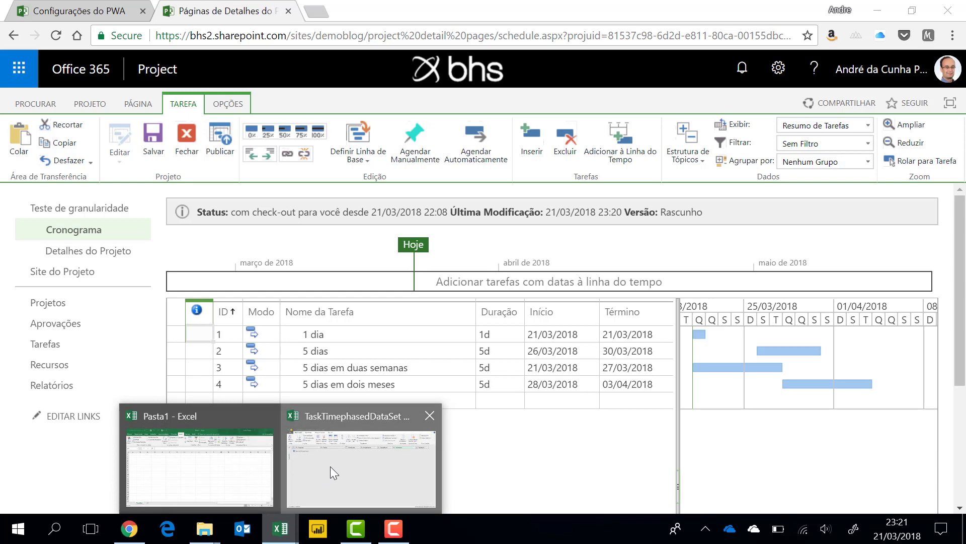
pyautogui.click(331, 467)
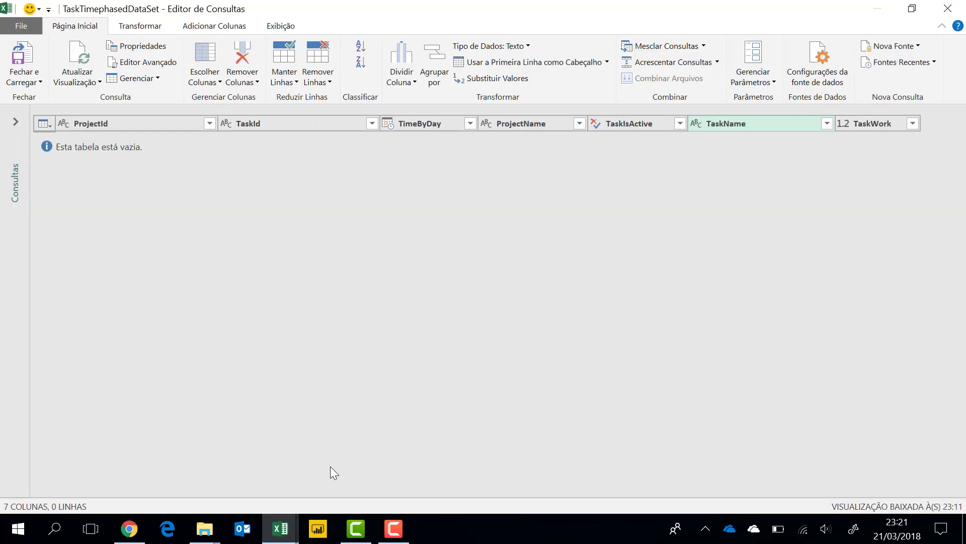
pyautogui.click(81, 57)
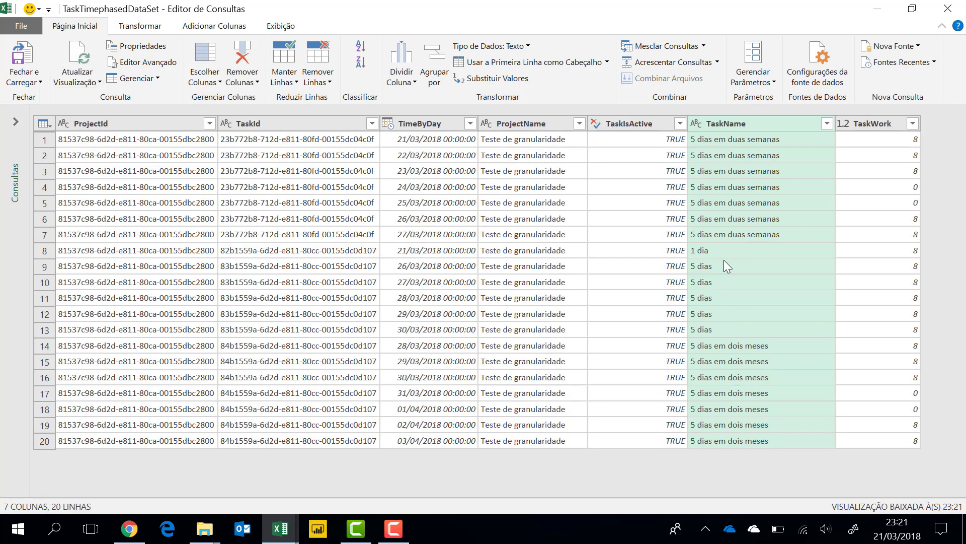
# Step: Examine the TaskName entries of the daily rows for the tasks 1 dia and 5 dias
pyautogui.click(732, 252)
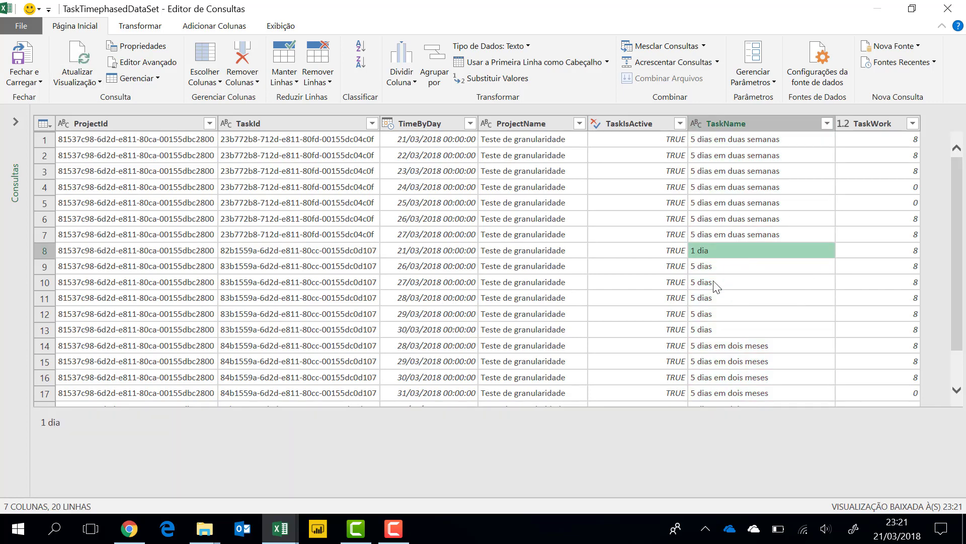
pyautogui.click(721, 267)
pyautogui.click(720, 282)
pyautogui.click(720, 299)
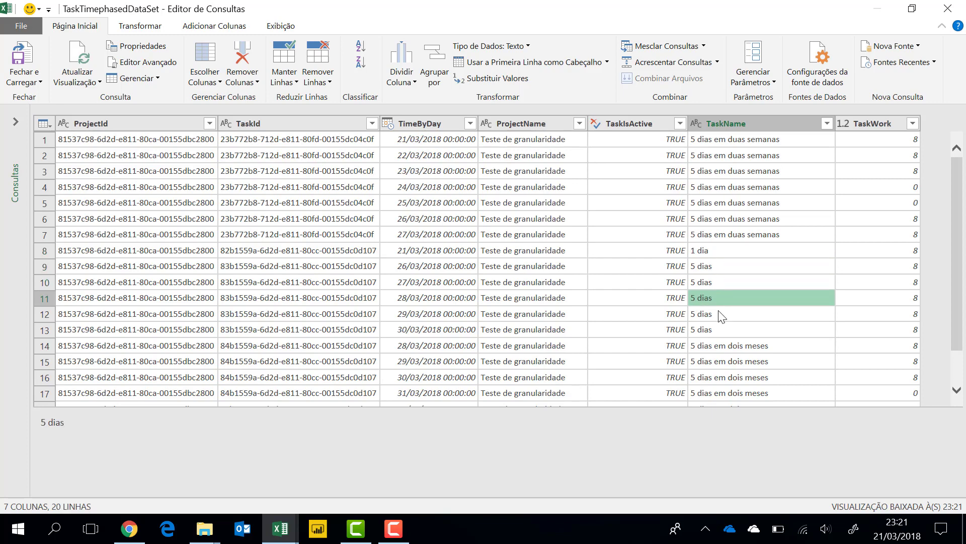
pyautogui.click(720, 314)
pyautogui.click(721, 330)
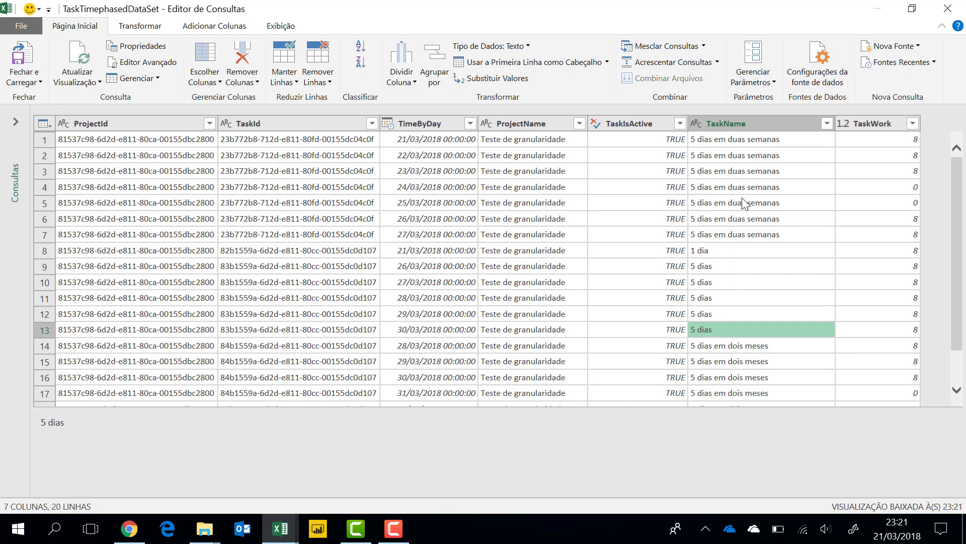
# Step: Examine the daily TaskWork values for the tasks 5 dias em duas semanas and 5 dias em dois meses
pyautogui.click(891, 146)
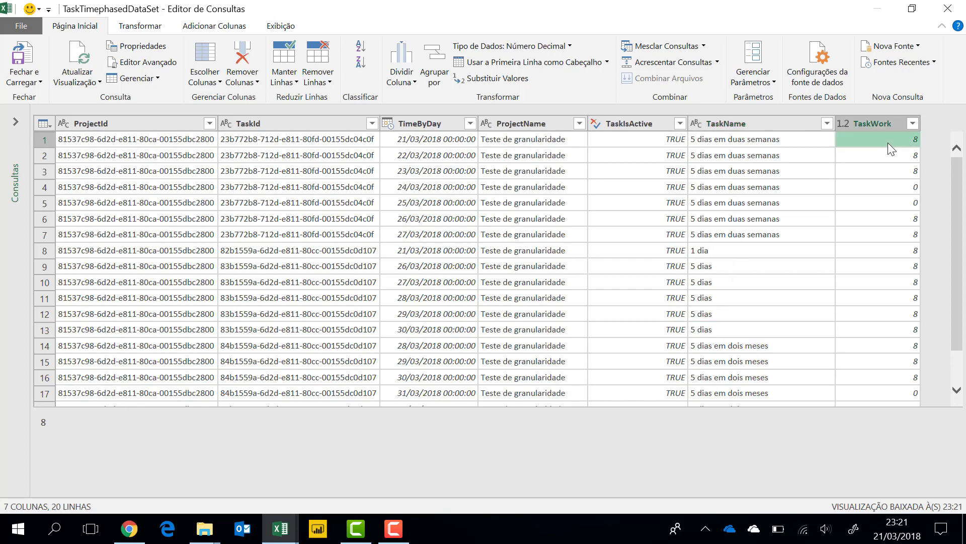
pyautogui.click(886, 154)
pyautogui.click(872, 171)
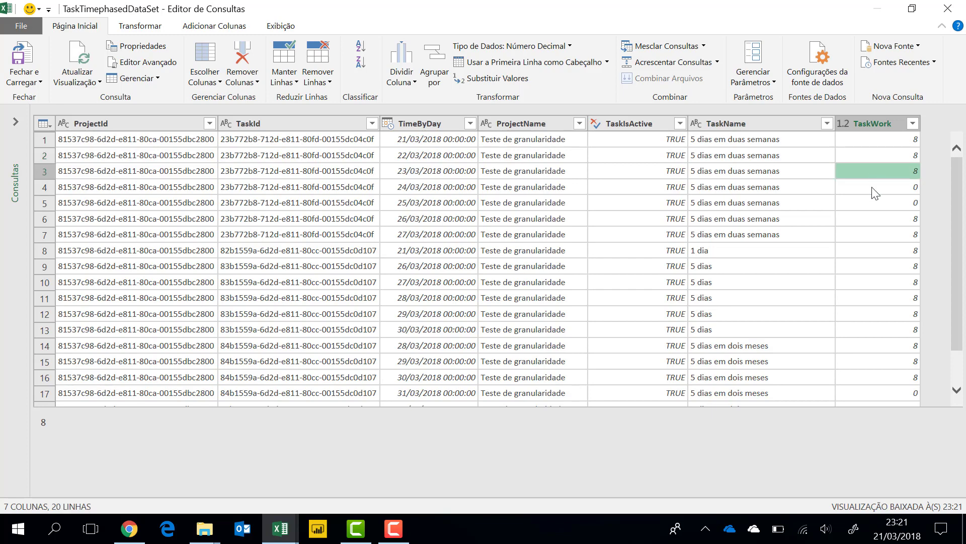
pyautogui.click(872, 188)
pyautogui.click(871, 202)
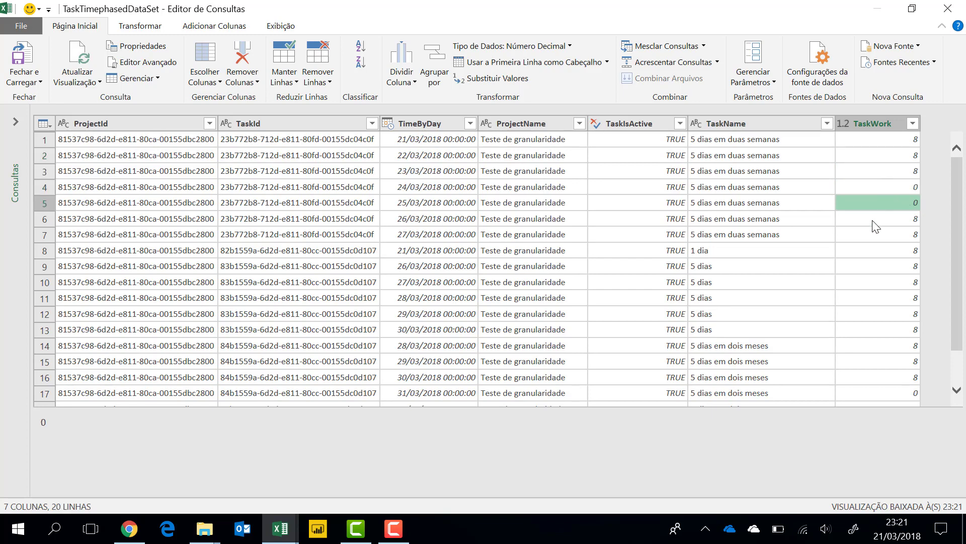
pyautogui.click(875, 218)
pyautogui.click(869, 233)
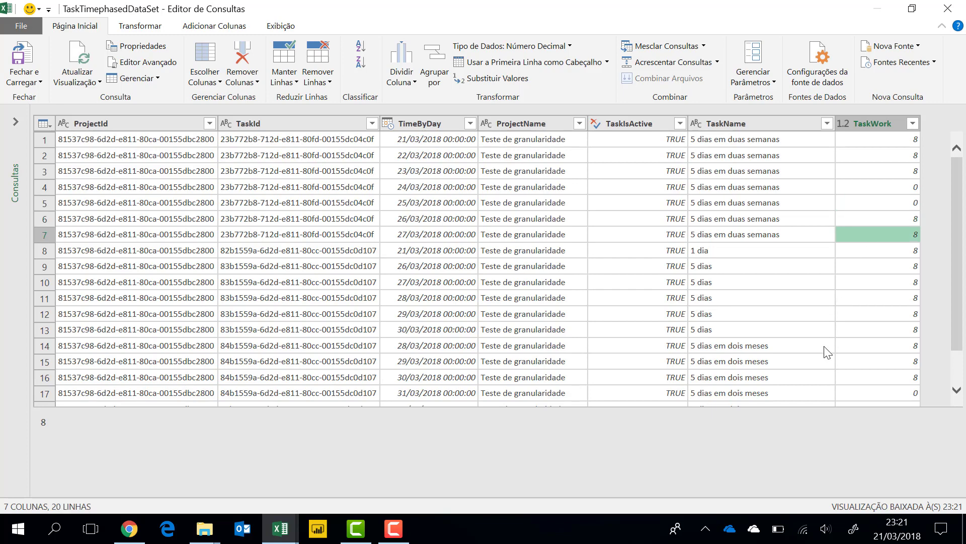
pyautogui.scroll(-3, 823, 337)
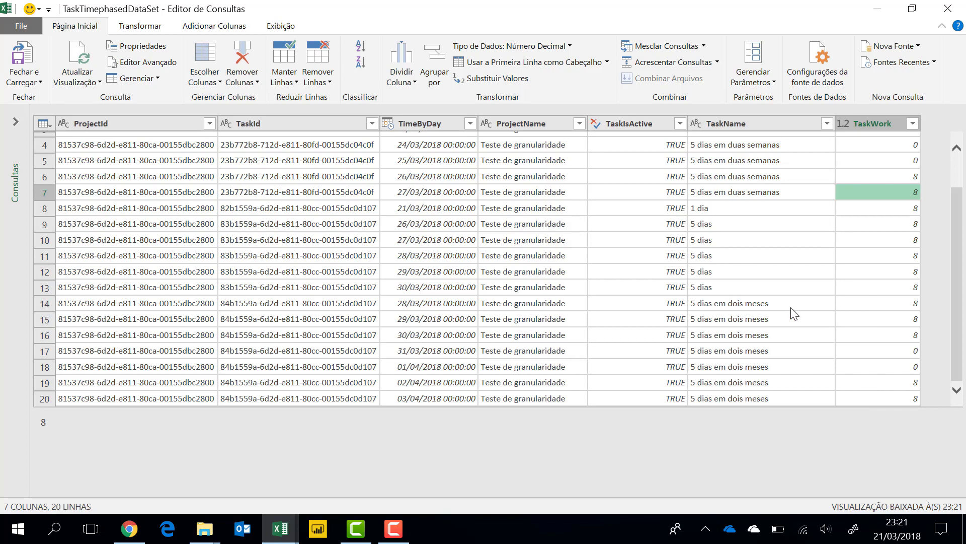
pyautogui.scroll(1, 794, 311)
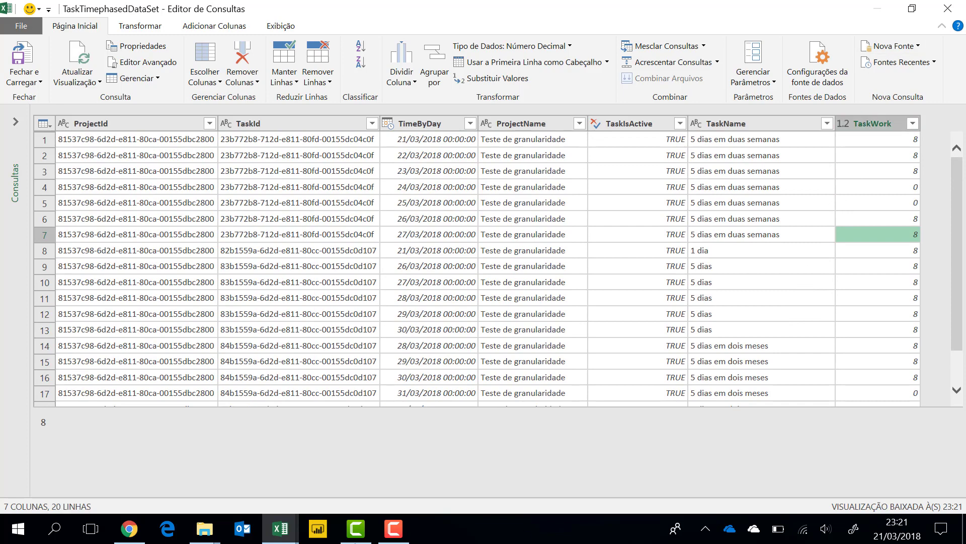
# Step: Switch to Chrome, set the granularity of Dados Divididos em Fases to Semanalmente in the PWA Relatório settings, and save
pyautogui.moveTo(132, 532)
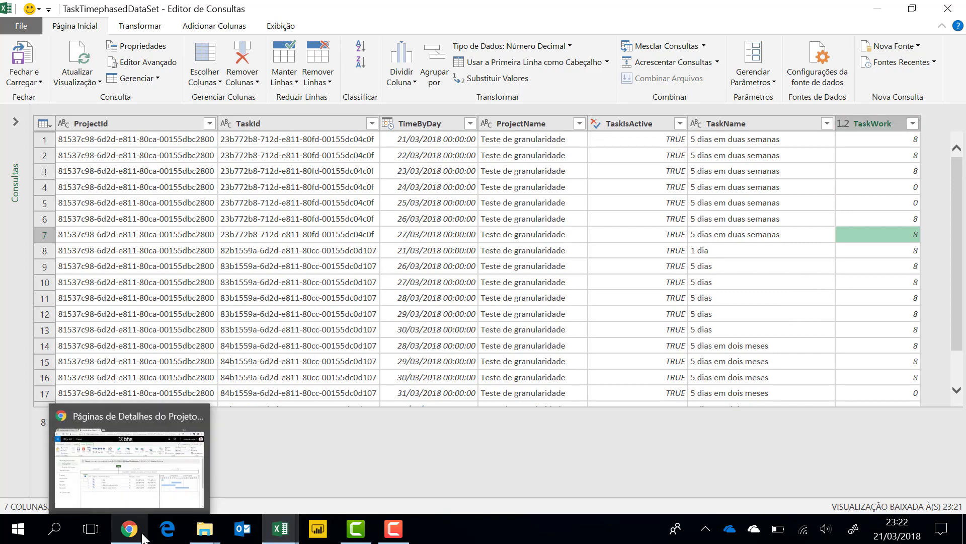
pyautogui.click(146, 495)
pyautogui.click(98, 10)
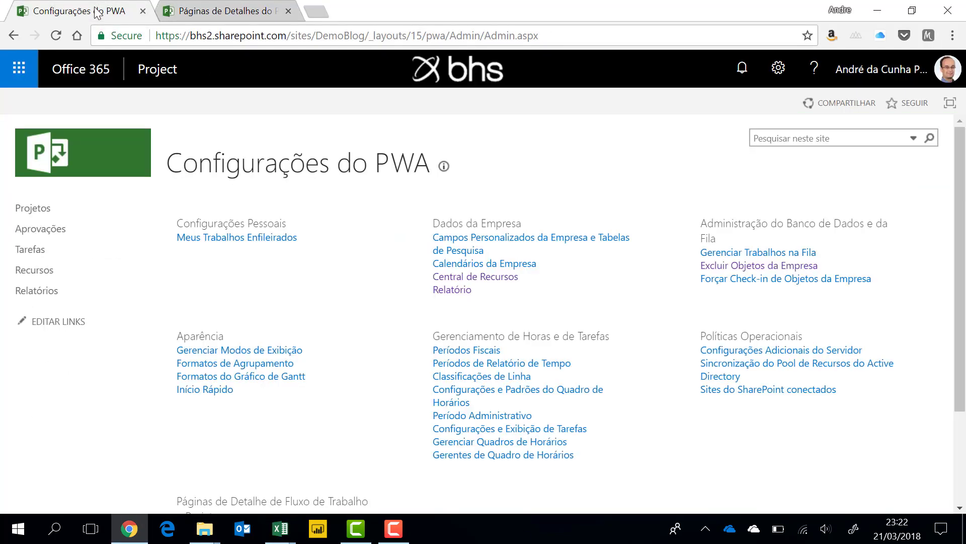
pyautogui.click(453, 293)
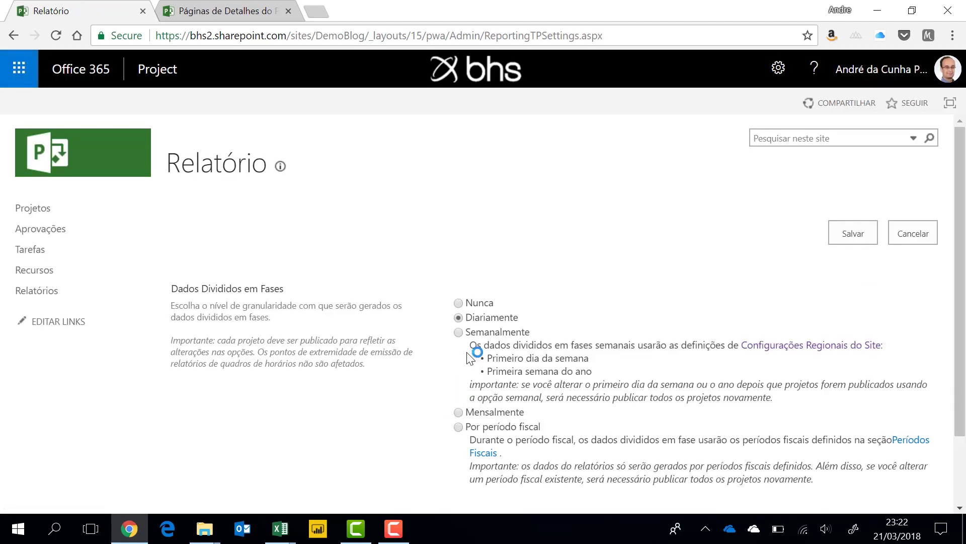
pyautogui.click(458, 332)
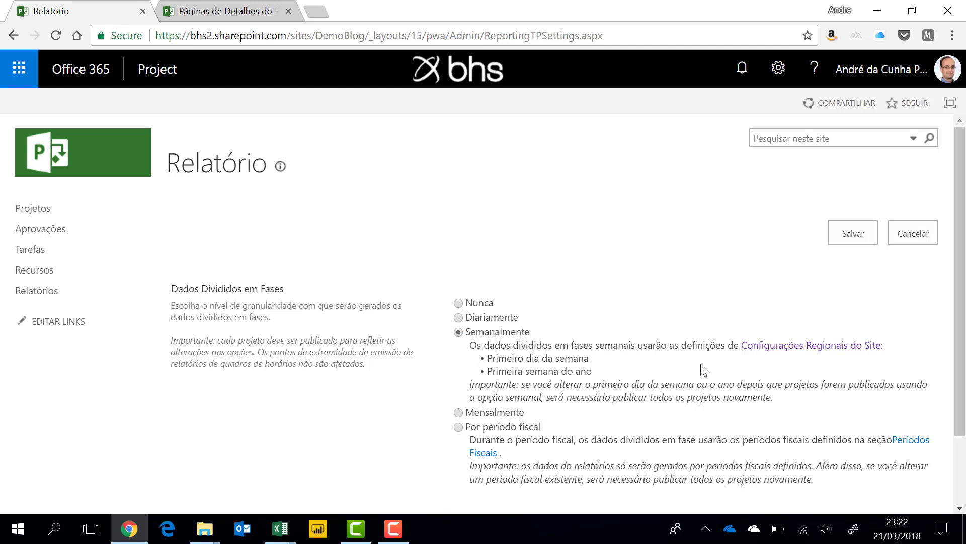
pyautogui.click(870, 235)
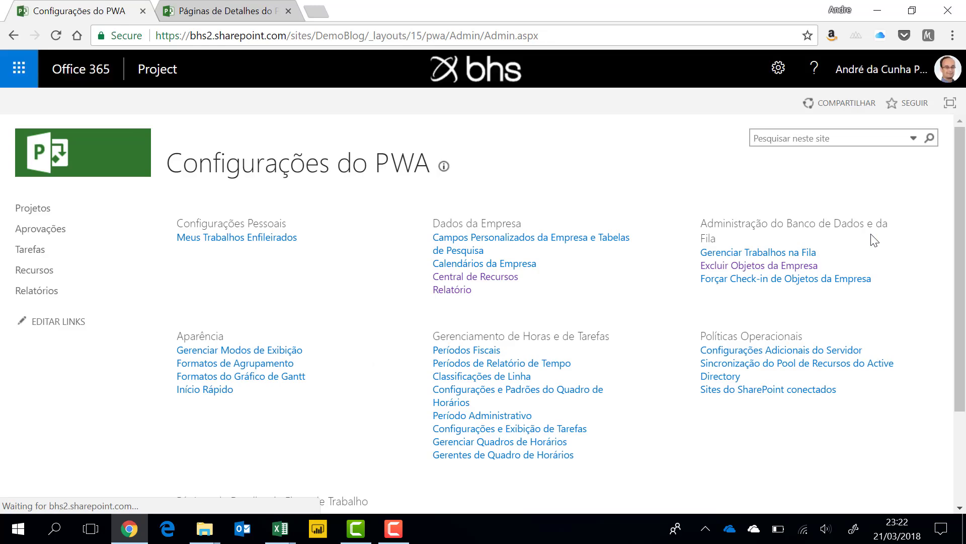
# Step: Republish the Teste de granularidade project with weekly granularity and refresh the TaskTimephasedDataSet preview in Excel's Query Editor
pyautogui.click(212, 14)
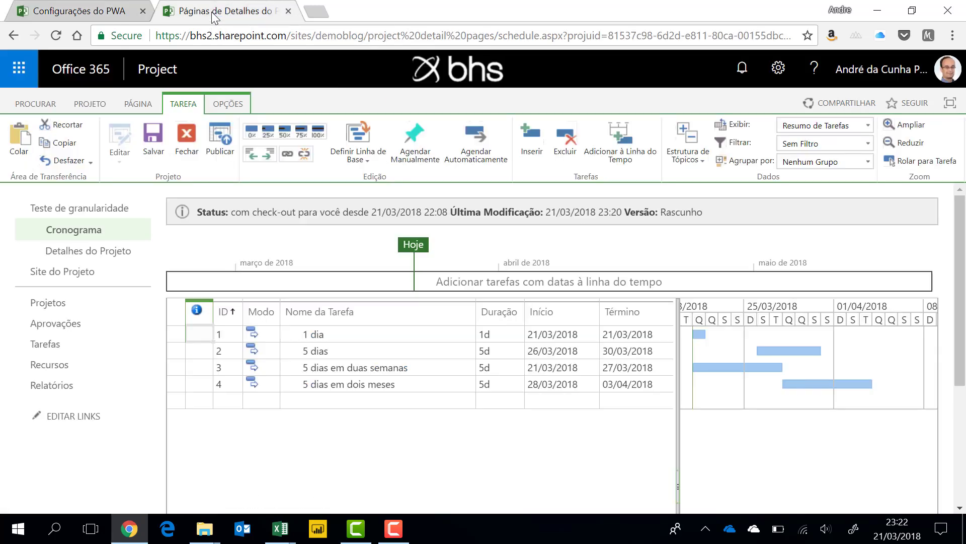
pyautogui.click(222, 138)
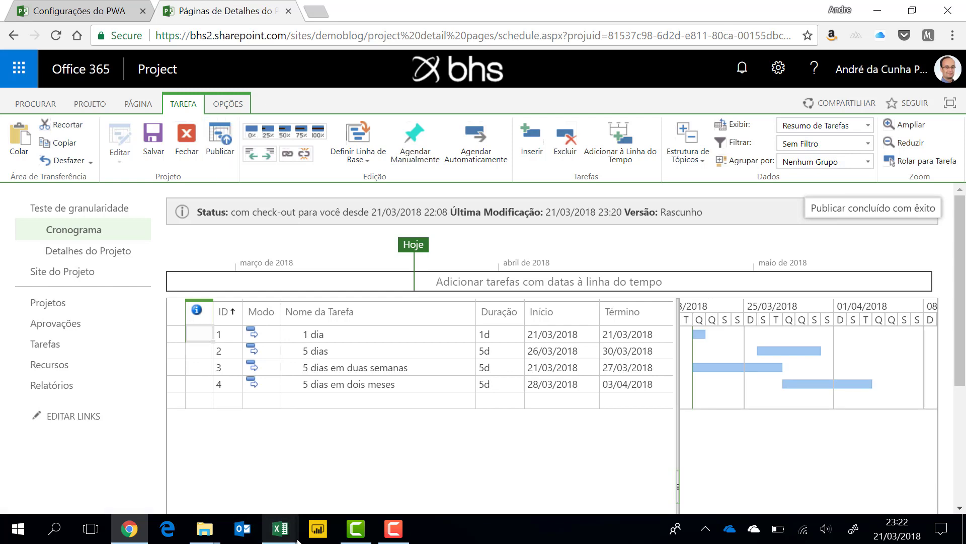
pyautogui.moveTo(282, 527)
pyautogui.click(326, 475)
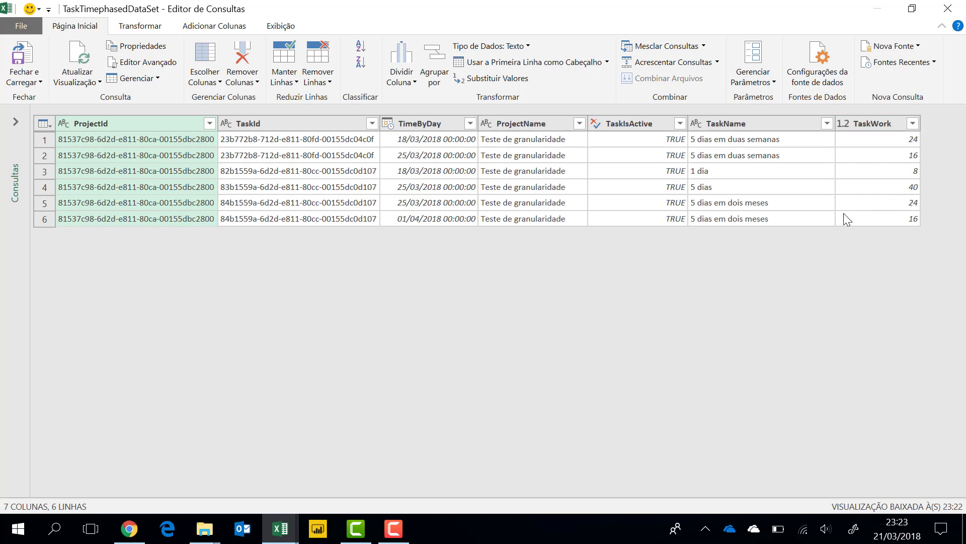
# Step: Back in Chrome, set the granularity of Dados Divididos em Fases to Mensalmente in the PWA Relatório settings and save
pyautogui.click(130, 528)
pyautogui.click(104, 7)
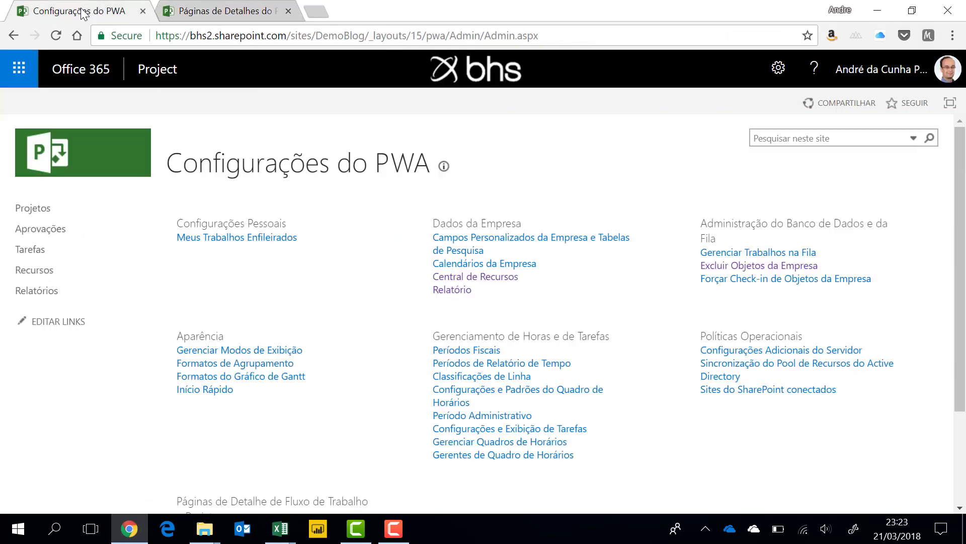
pyautogui.click(466, 293)
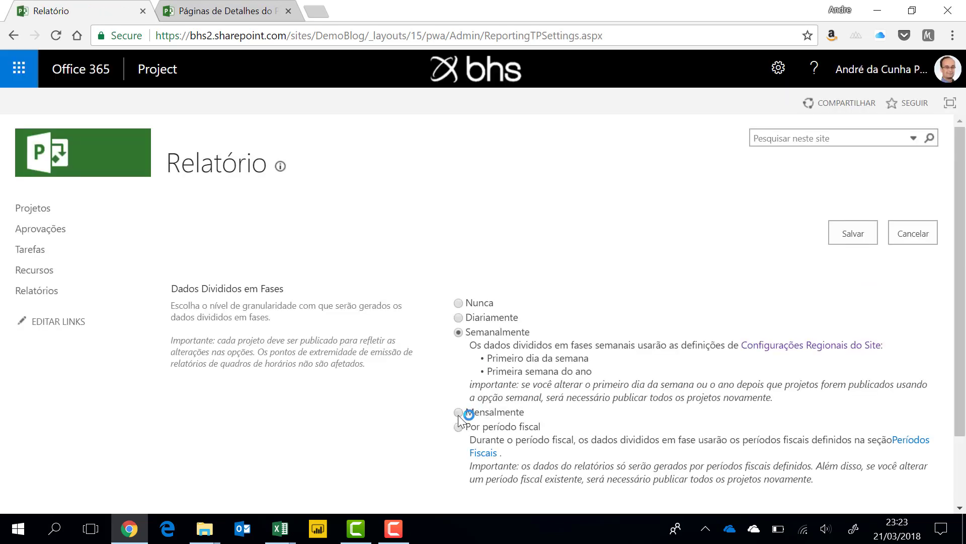
pyautogui.click(459, 414)
pyautogui.click(859, 238)
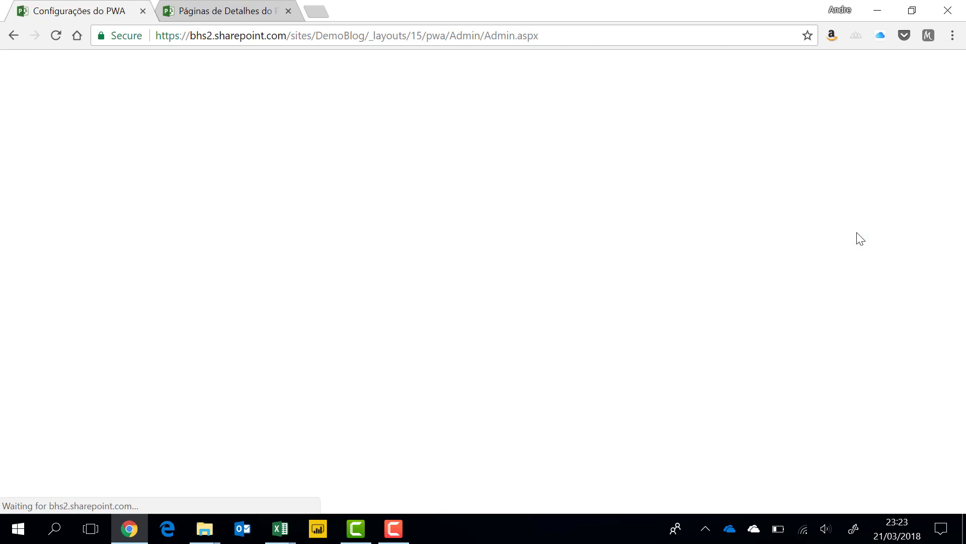
# Step: Republish the Teste de granularidade project with monthly granularity and refresh the TaskTimephasedDataSet preview in Excel's Query Editor
pyautogui.click(203, 7)
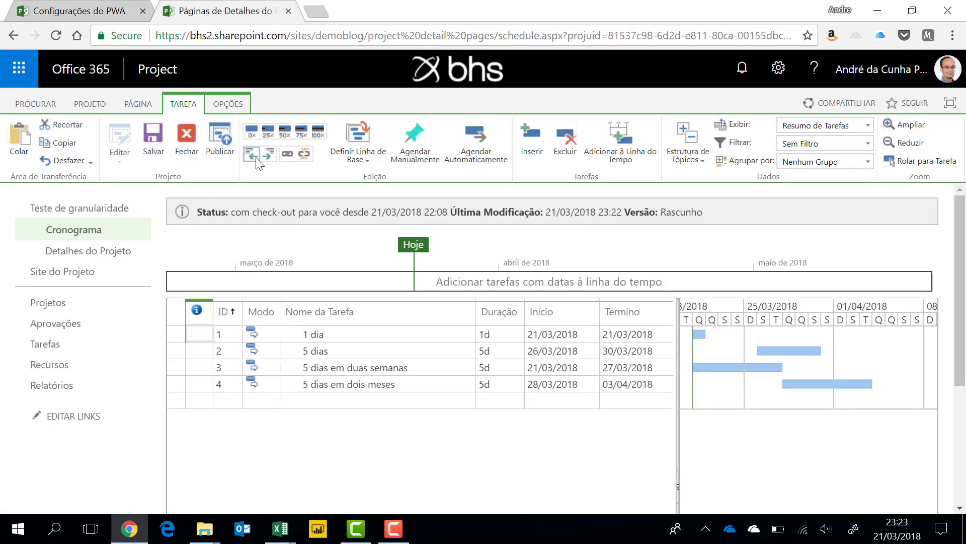
pyautogui.click(211, 146)
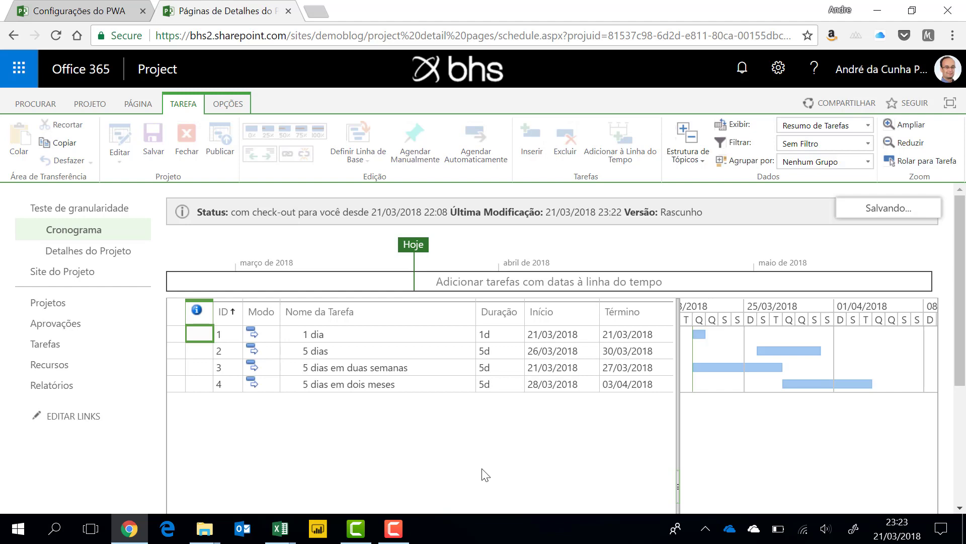
pyautogui.click(283, 537)
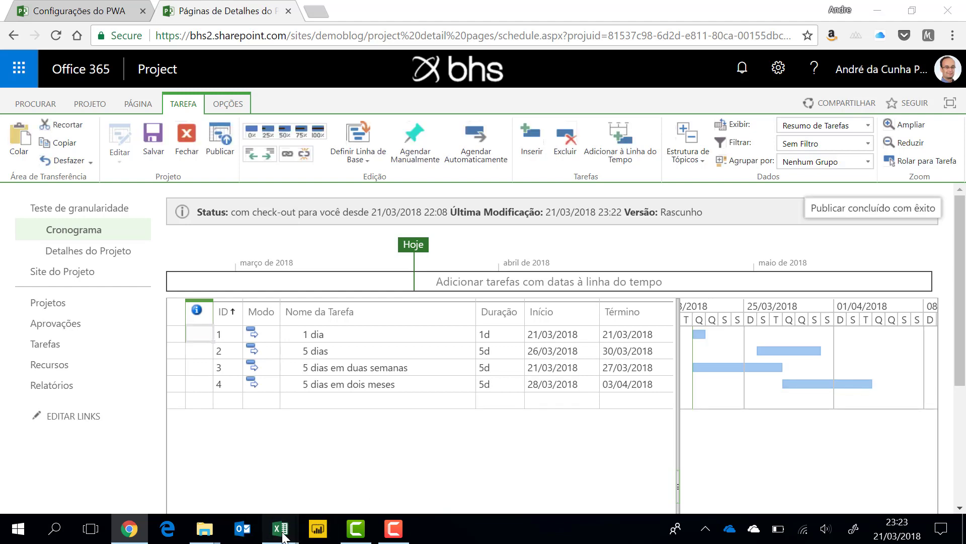
pyautogui.click(326, 476)
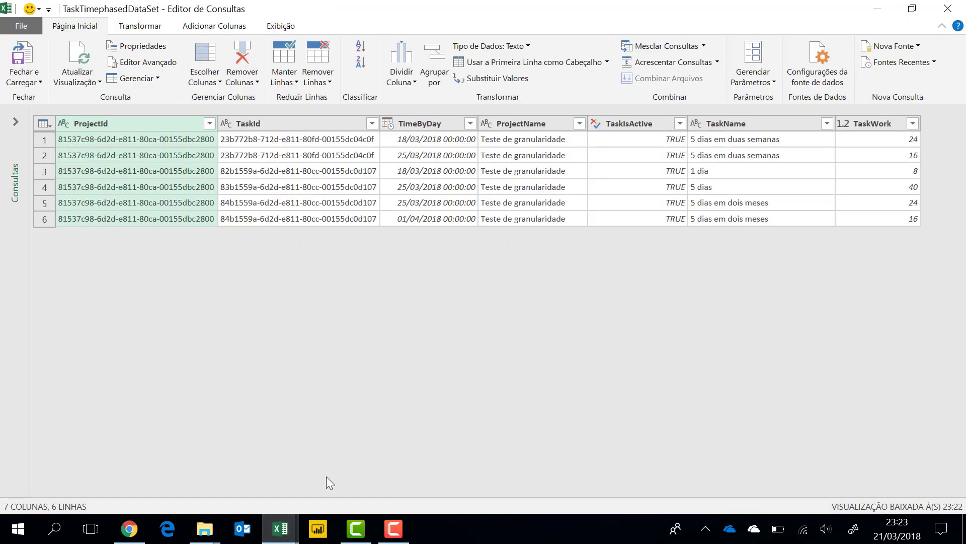
pyautogui.click(74, 55)
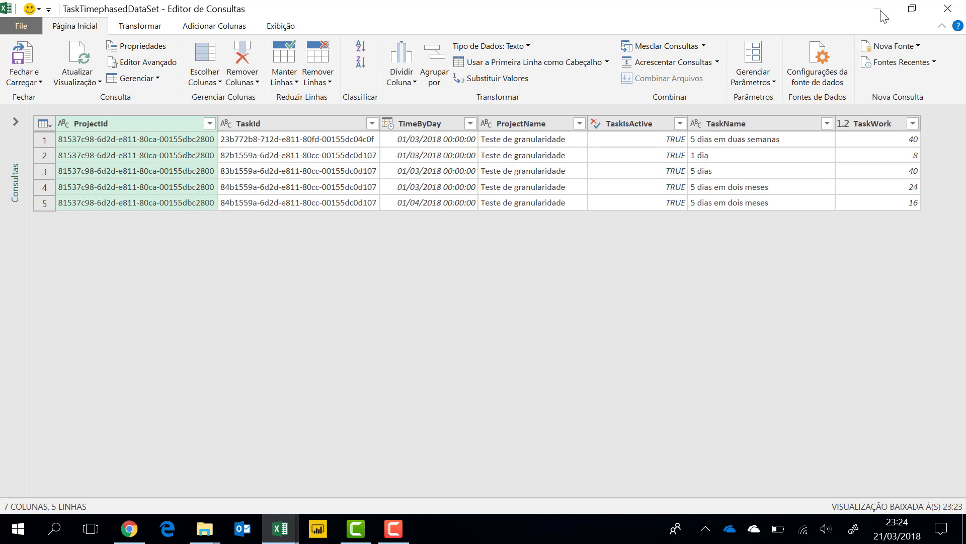
# Step: Switch to Chrome, open the Relatório settings in PWA, and select Nunca as the granularity of Dados Divididos em Fases
pyautogui.click(130, 530)
pyautogui.click(70, 11)
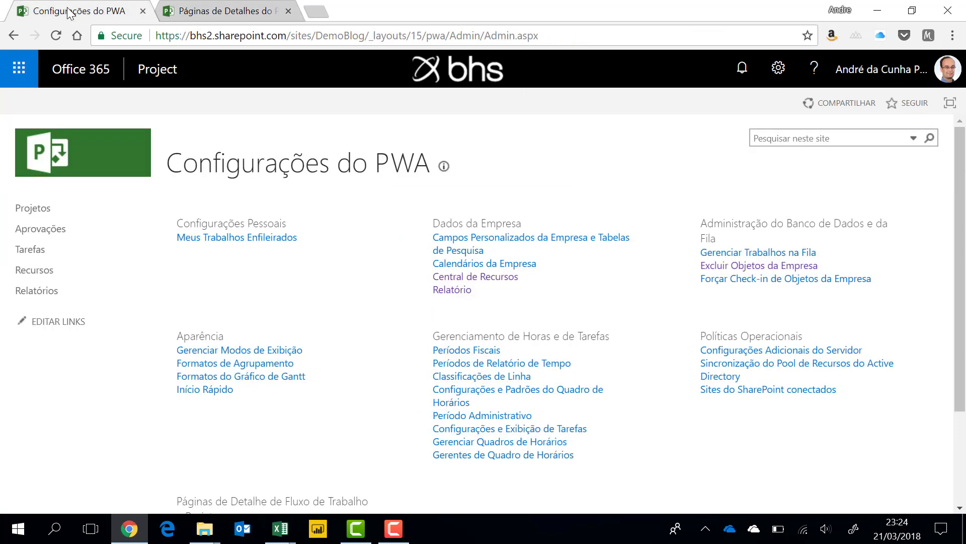
pyautogui.click(452, 291)
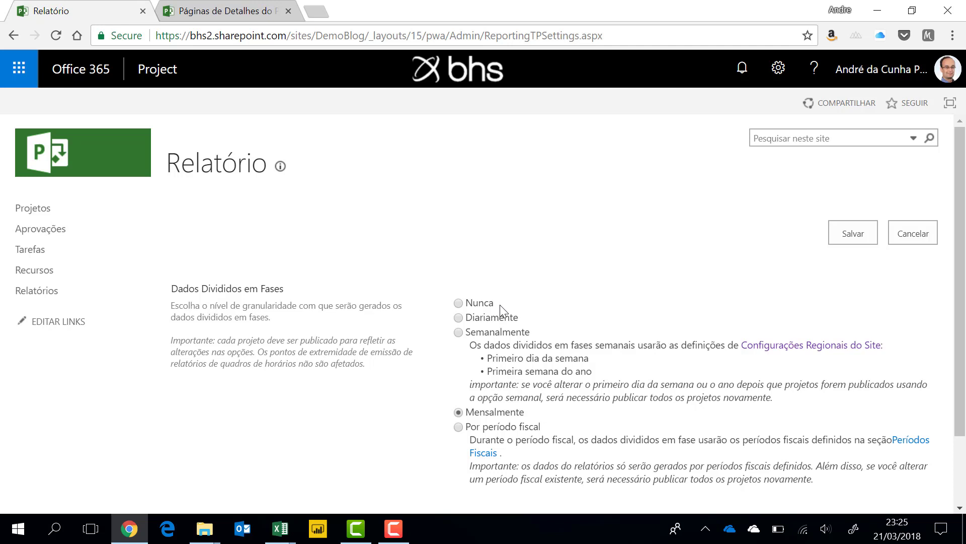
pyautogui.click(477, 303)
# Step: Review the monthly TaskTimephasedDataSet rows in Excel's Query Editor and return to the Relatório settings in Chrome
pyautogui.click(283, 536)
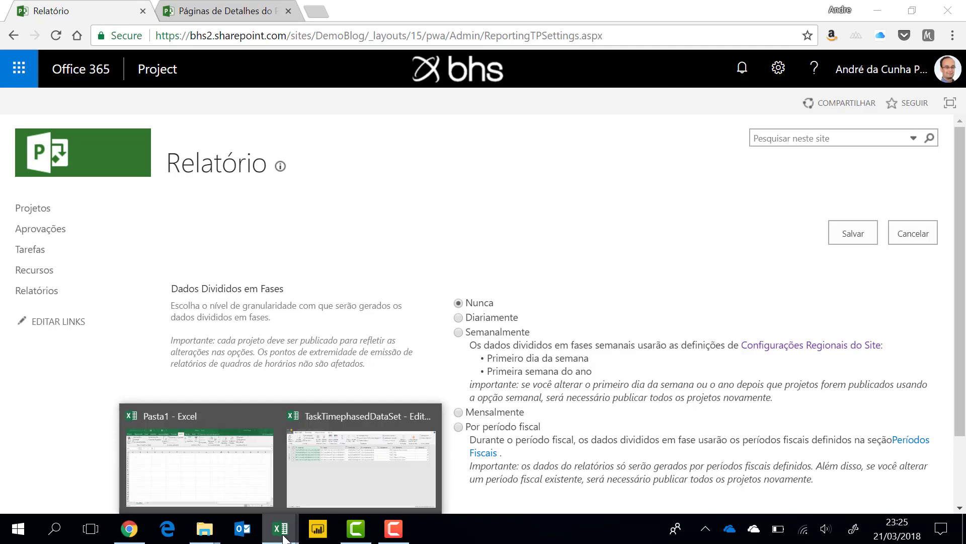
pyautogui.click(320, 449)
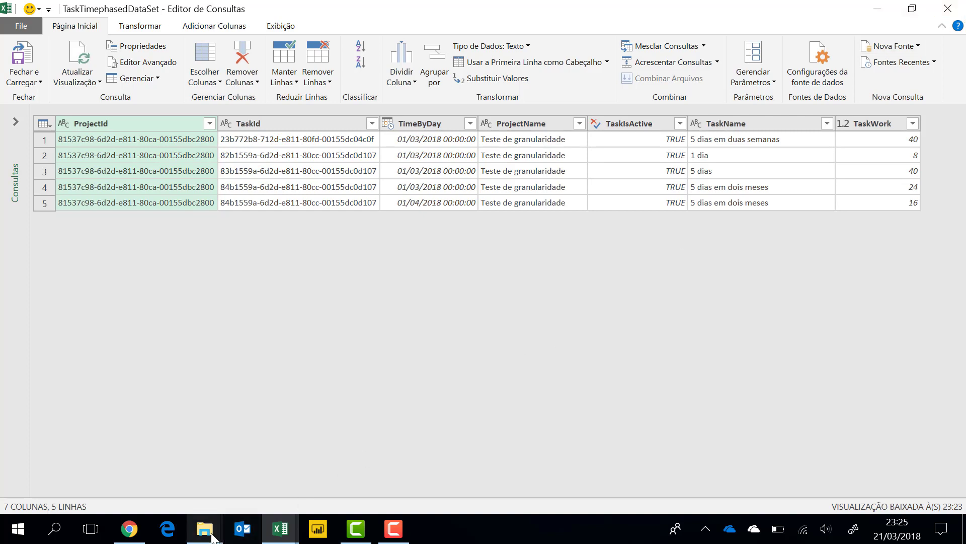
pyautogui.click(129, 528)
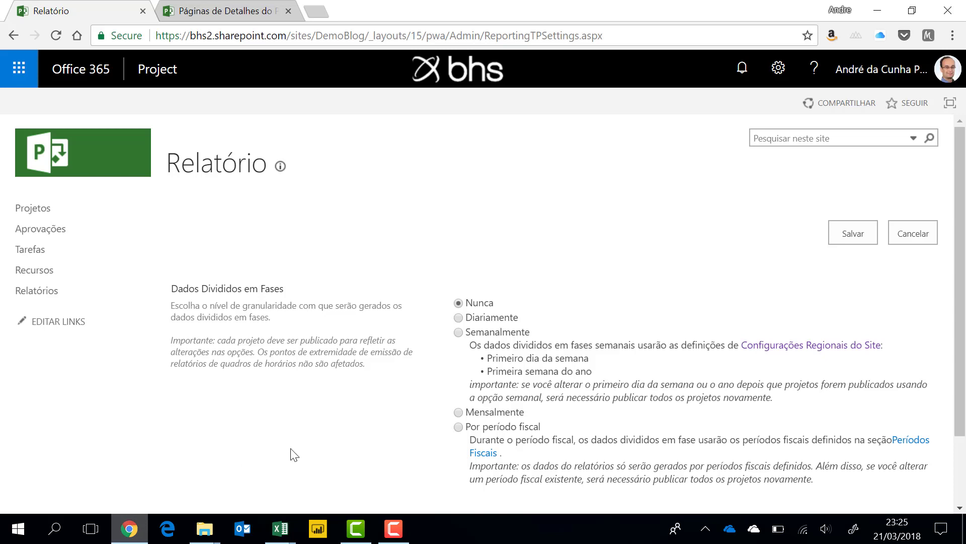